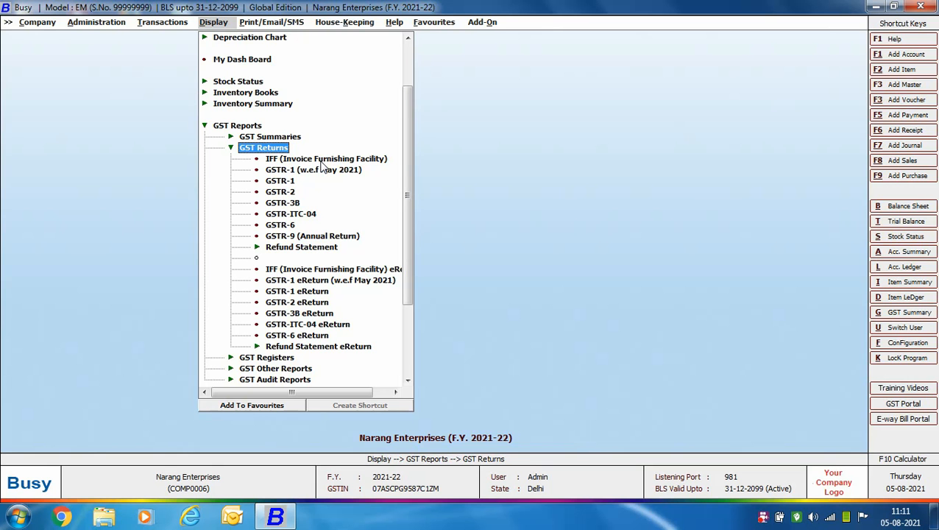
- Open the IFF report options for July, accounts by Name, with taxable and exempt options left at N
double_click(352, 159)
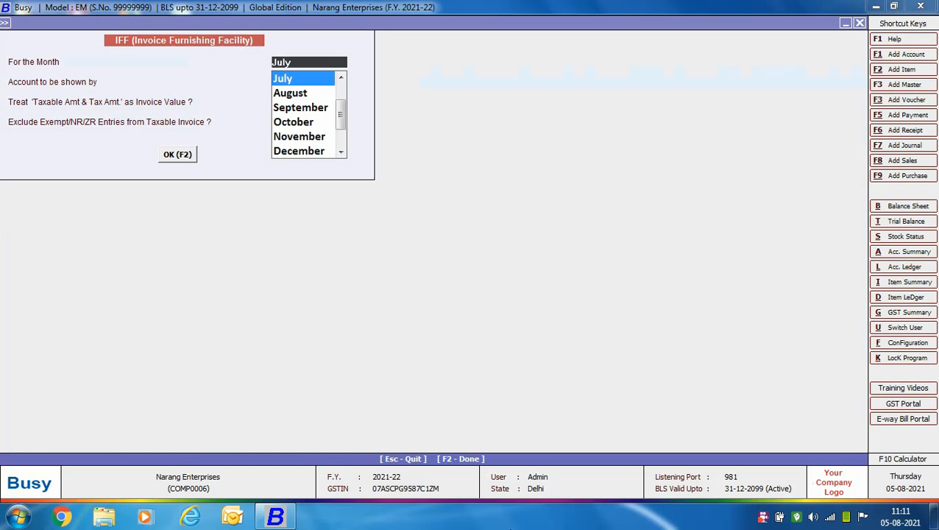
key("Return")
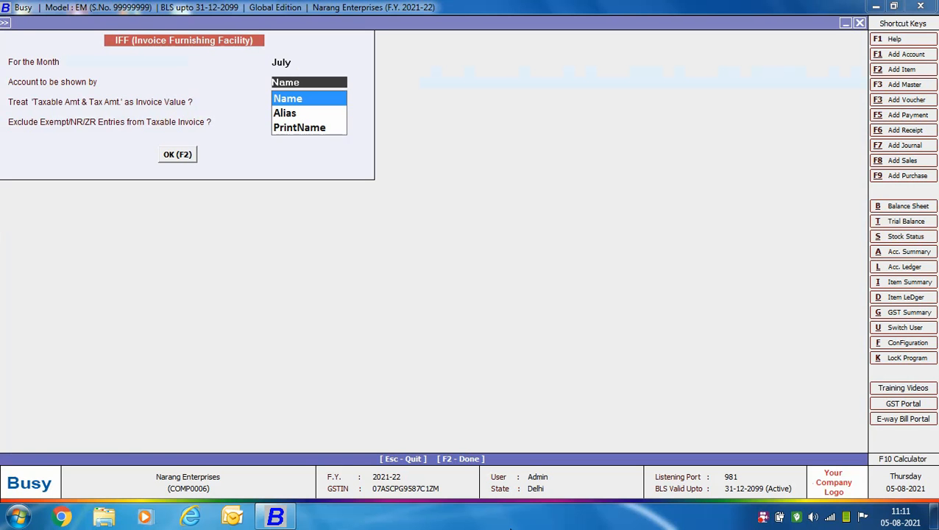
key("Return")
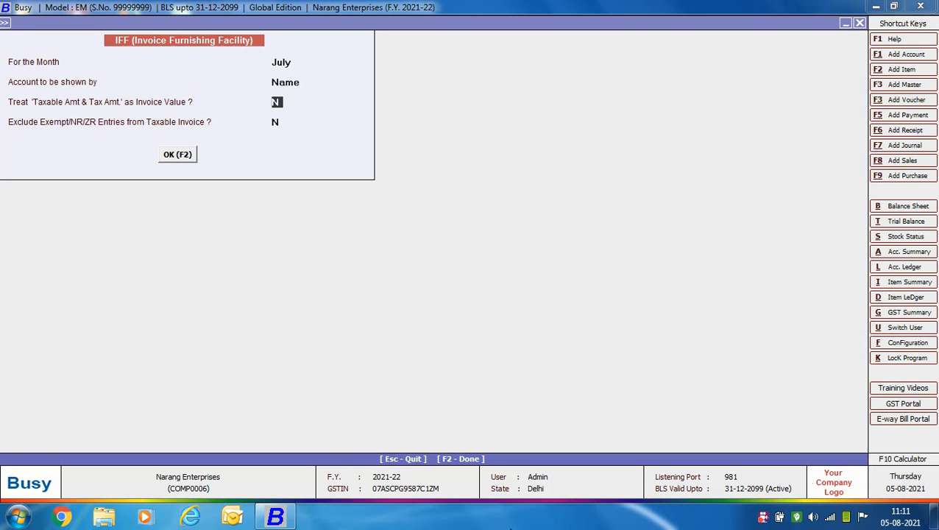
key("Return")
key("Return")
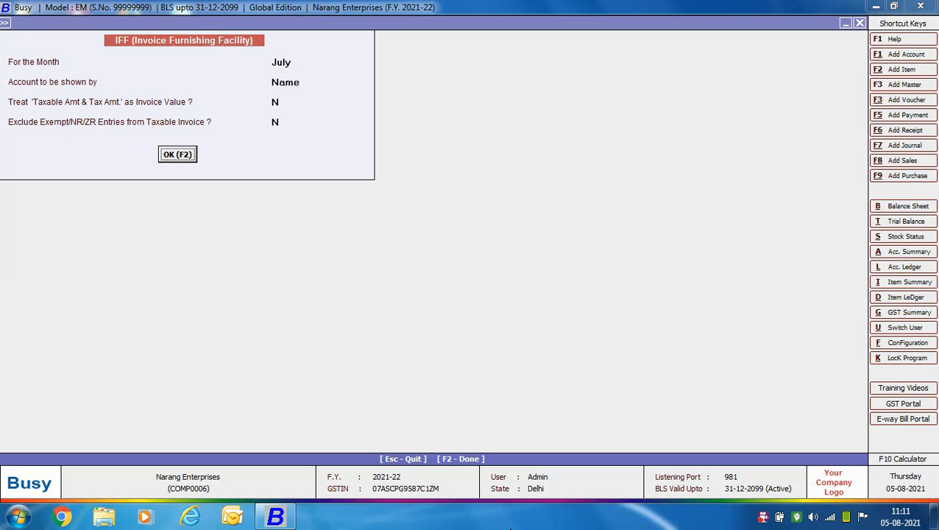
key("Return")
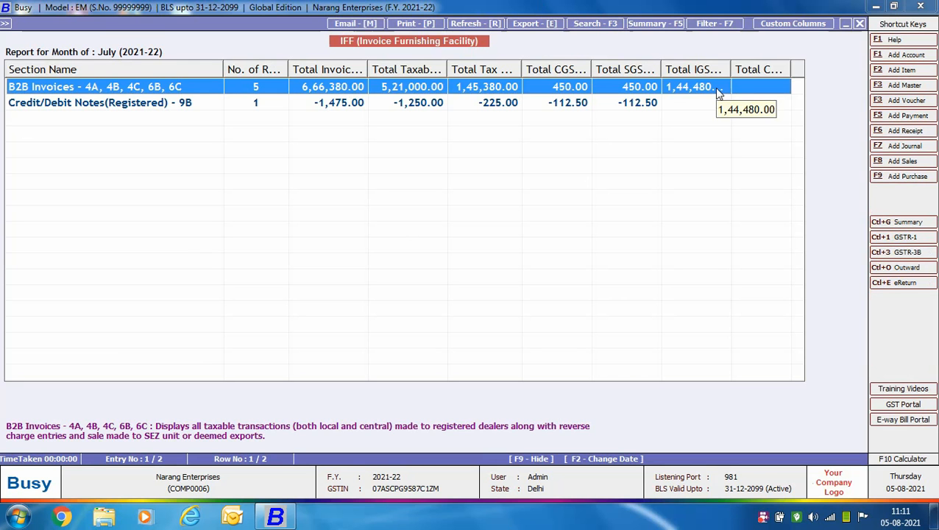
- Check the Credit/Debit Notes row of the July IFF summary, then close the report
key("Down")
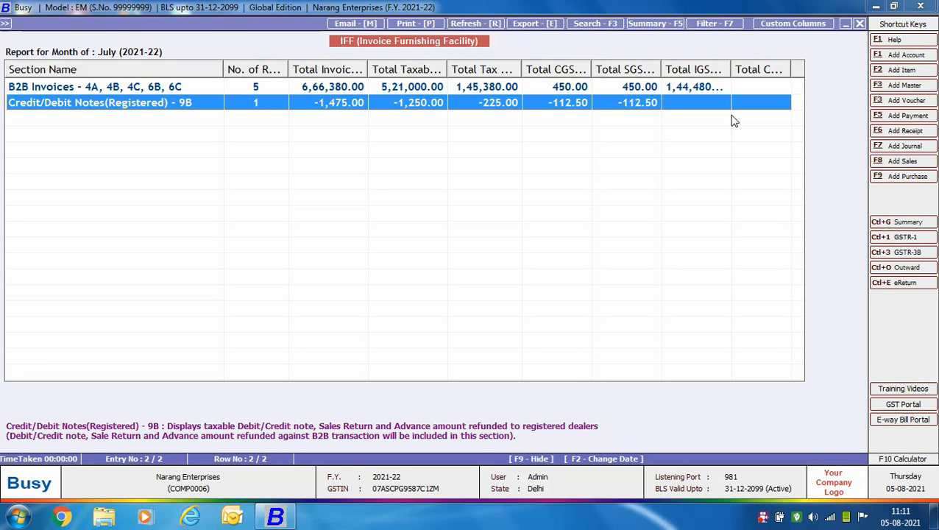
key("Escape")
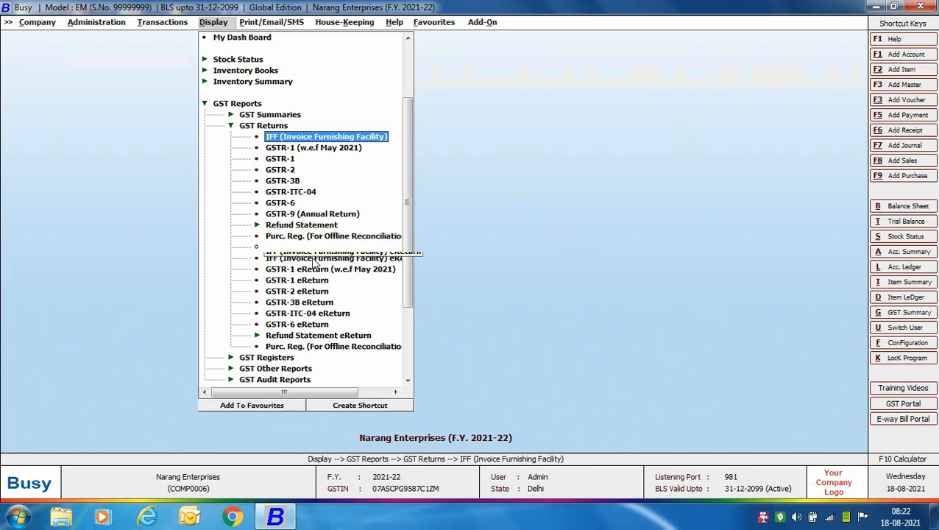
- Choose the IFF eReturn report with JSON as the output format
left_click(315, 259)
left_click(315, 260)
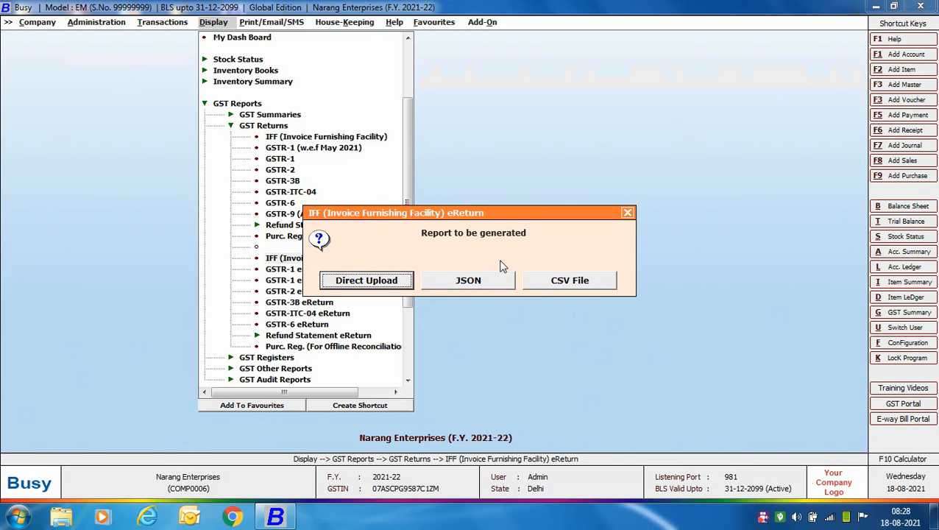
key("Tab")
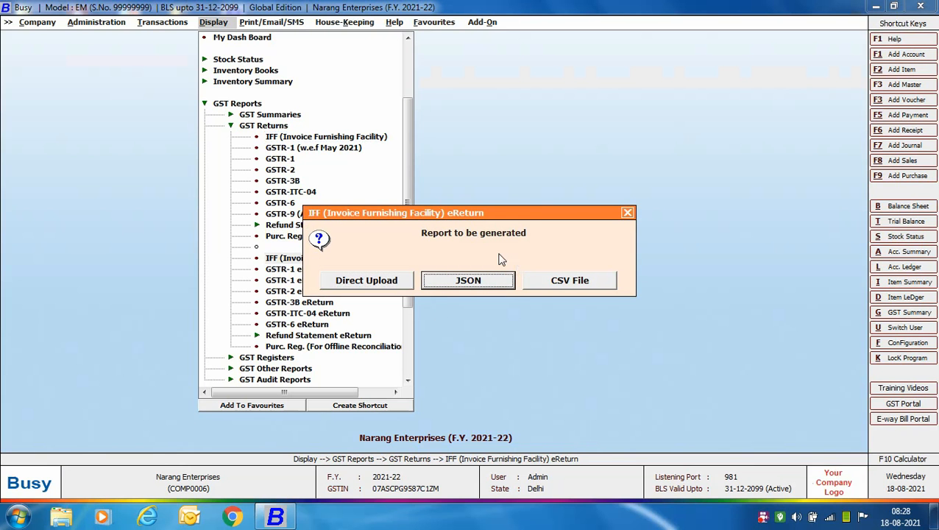
key("Tab")
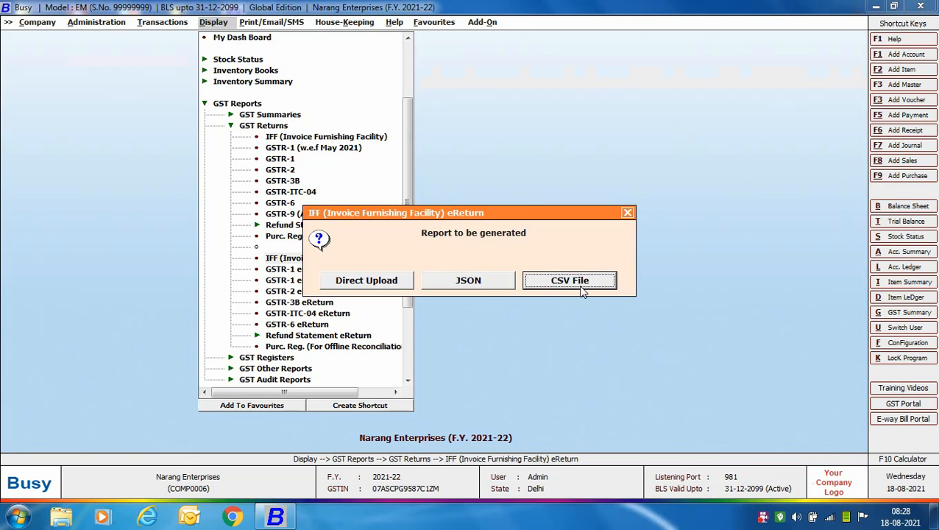
left_click(489, 288)
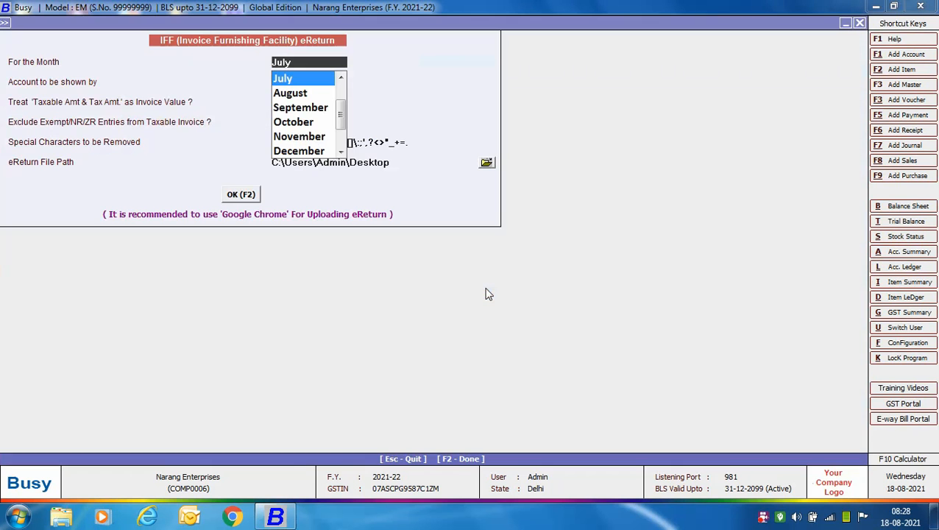
- Keep July, Name, N and N, save to the Desktop, and confirm the eReturn settings
key("Return")
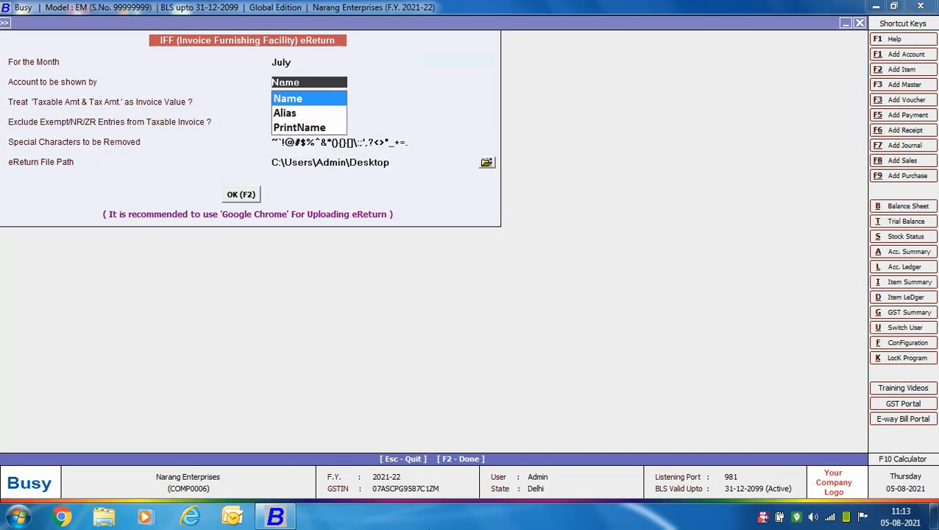
key("Return")
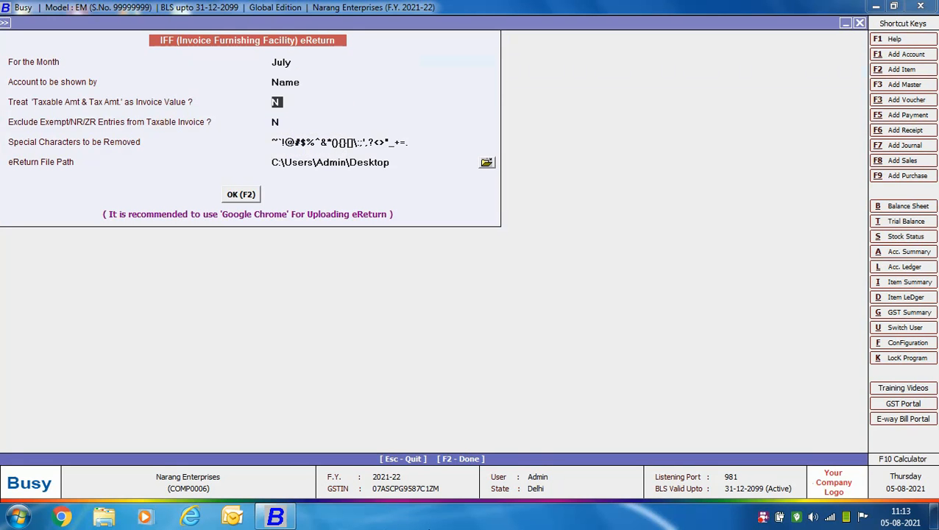
key("Return")
key("Return")
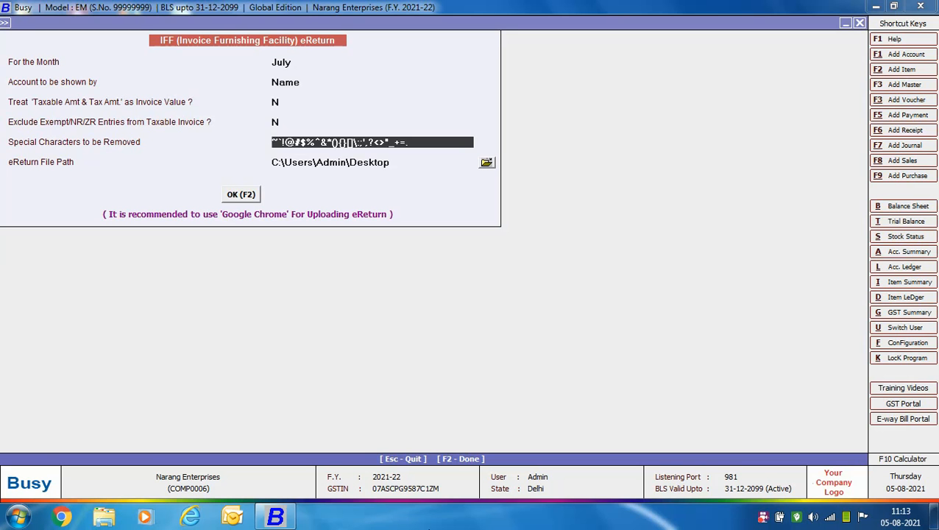
key("Return")
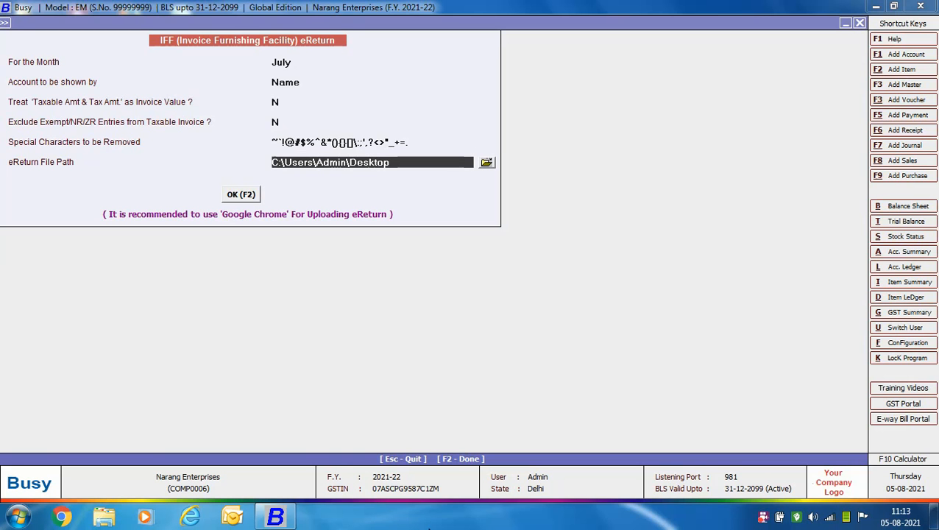
key("Return")
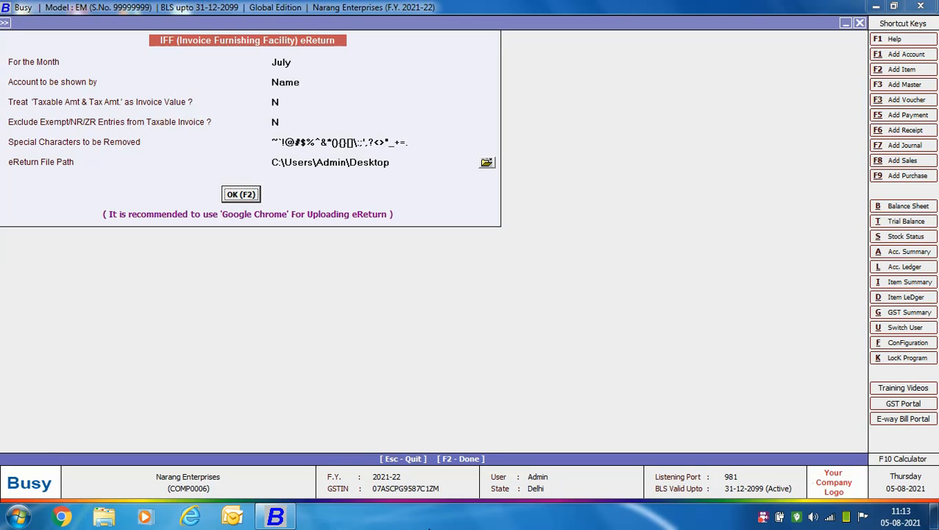
key("Return")
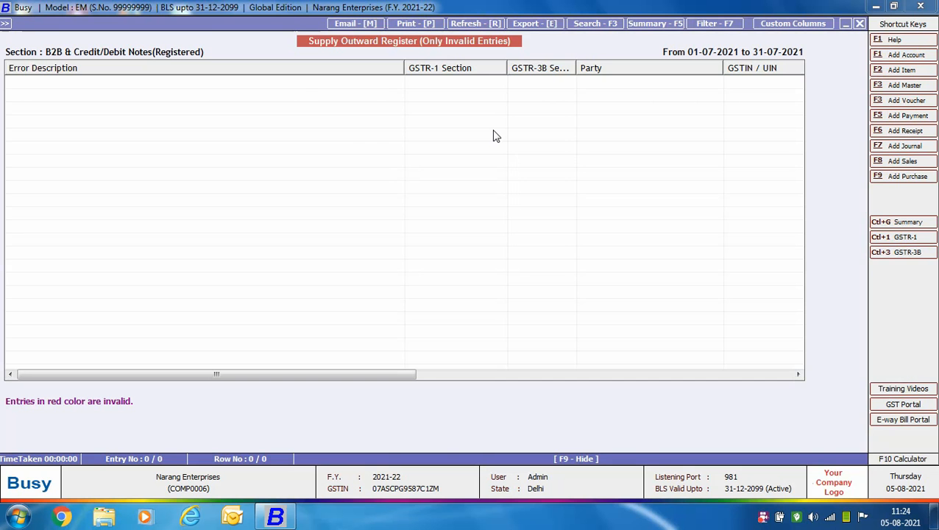
- Create the July IFF eReturn JSON file on the Desktop, then switch from Busy to Chrome
key("Escape")
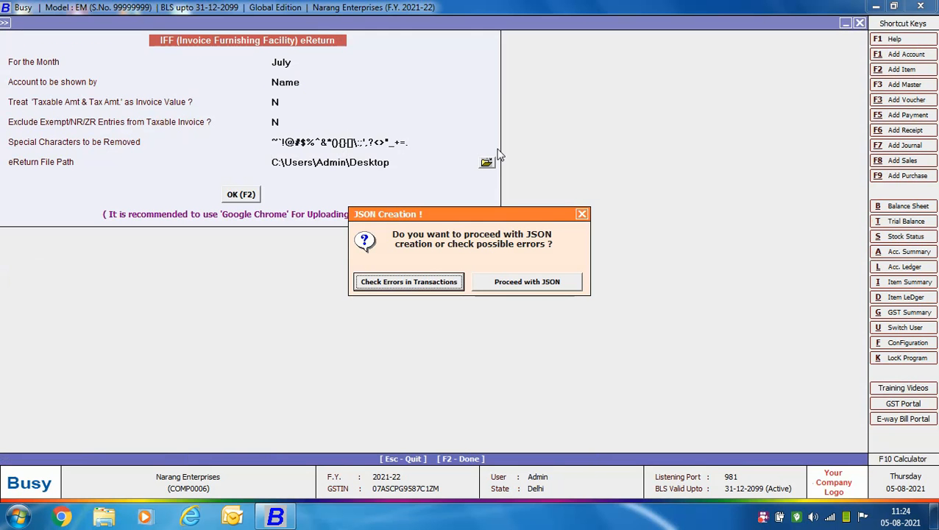
left_click(546, 276)
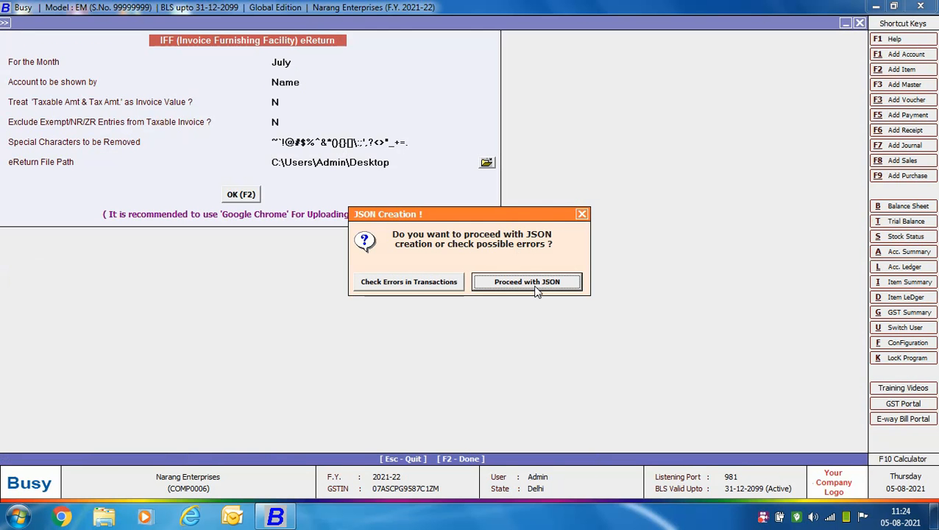
left_click(537, 290)
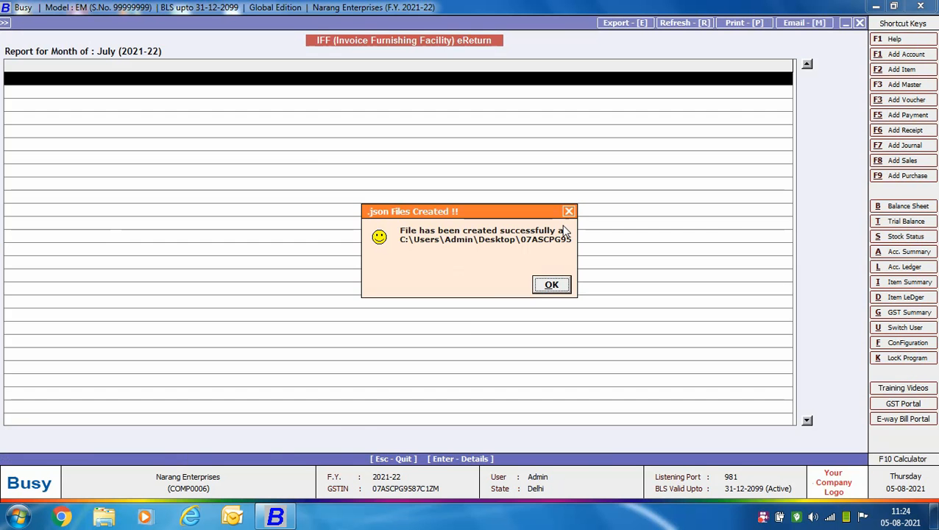
left_click(535, 284)
left_click(934, 516)
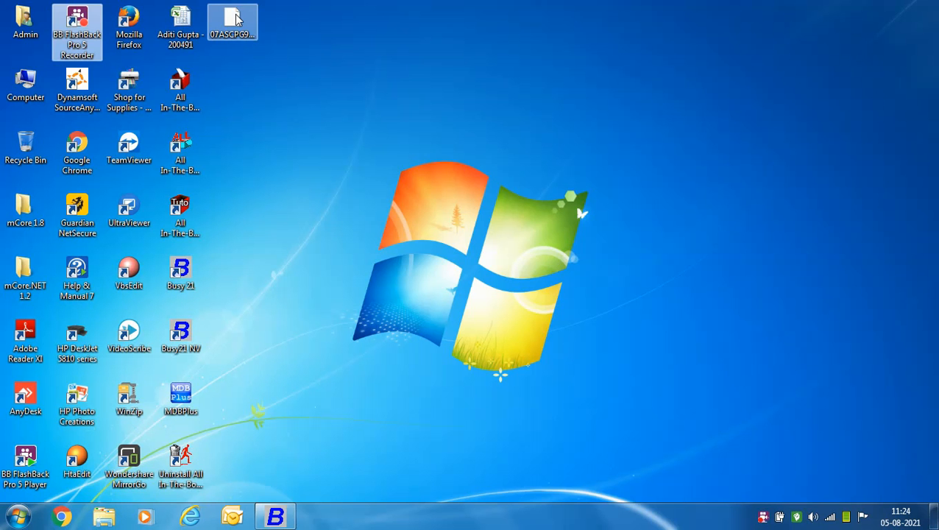
left_click(59, 518)
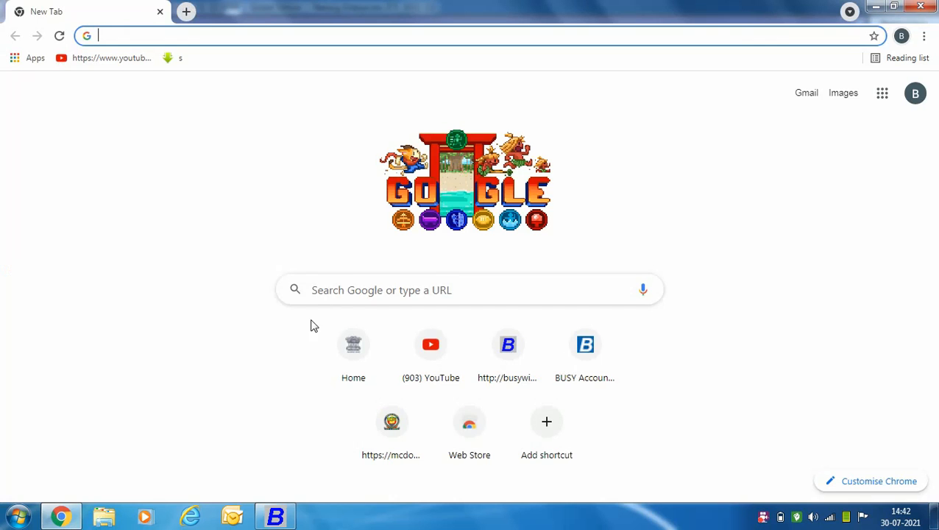
- Go to the GST portal at gst.gov.in
left_click(313, 291)
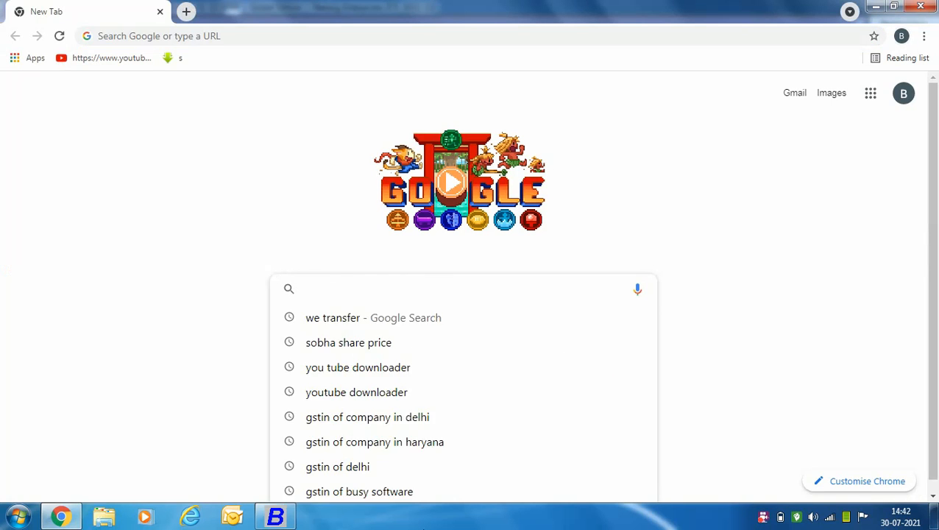
type("gst.gov.in")
key("Return")
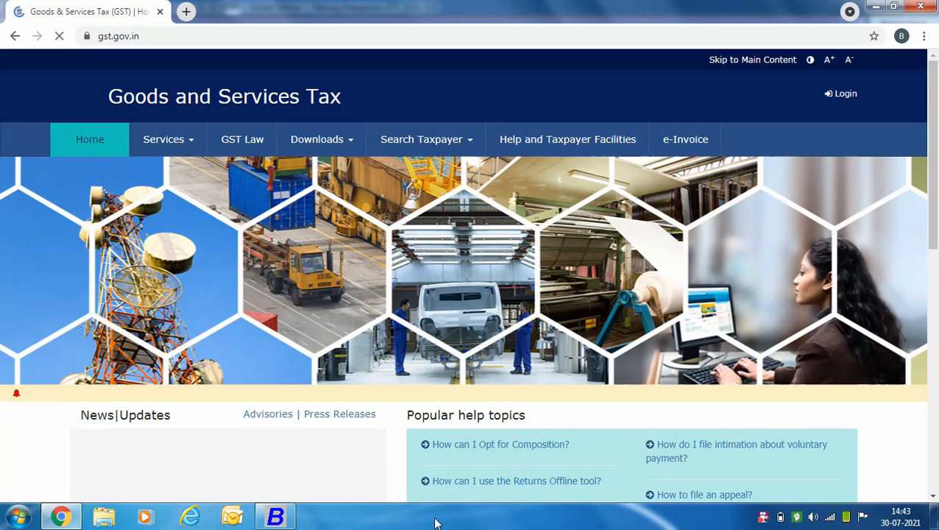
- Log in with the taxpayer's username, password and the captcha code
left_click(843, 94)
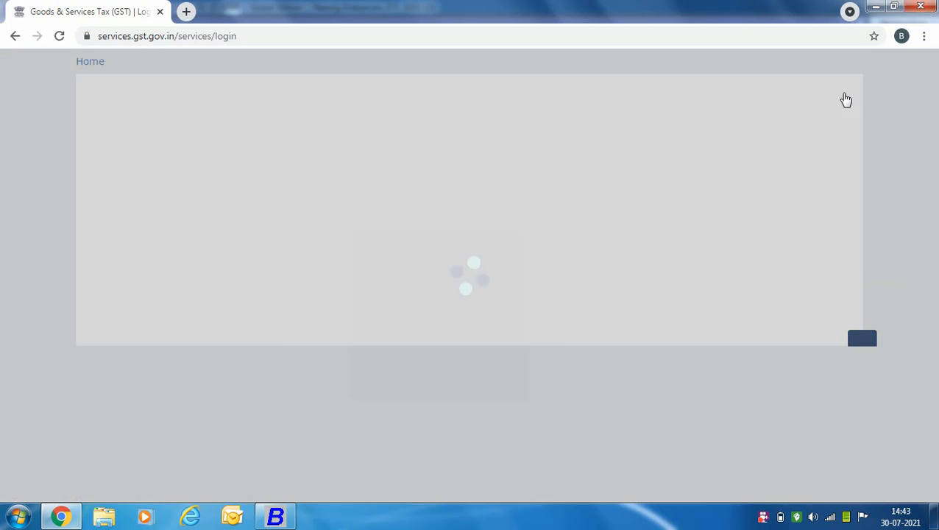
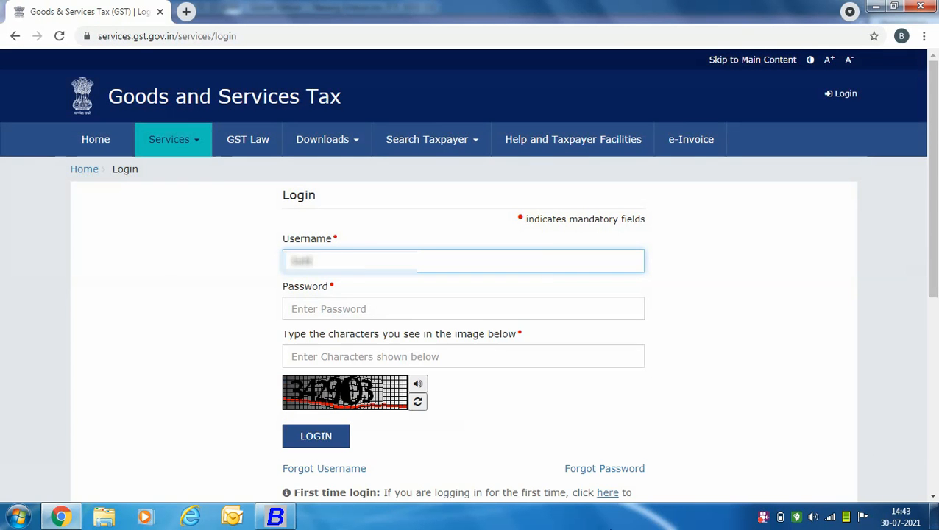
key("Tab")
type("••••••••")
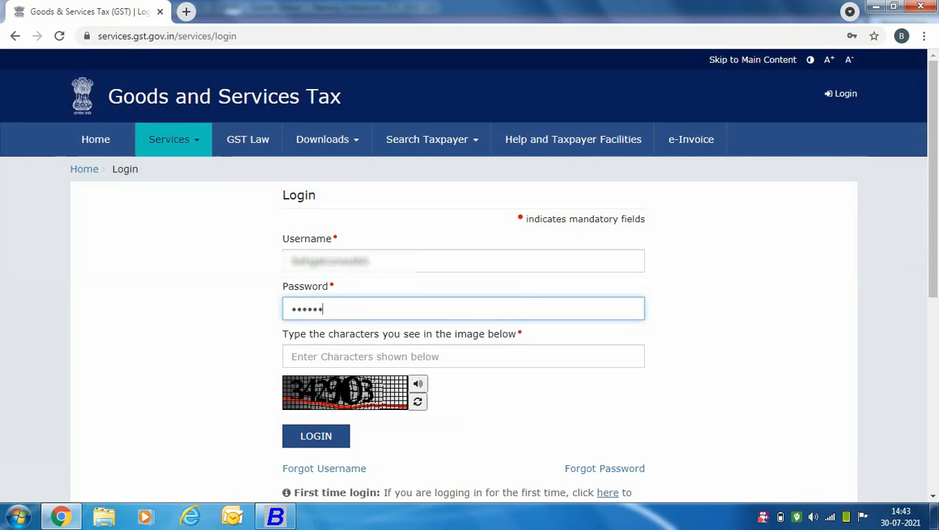
key("Tab")
type("342903")
left_click(311, 440)
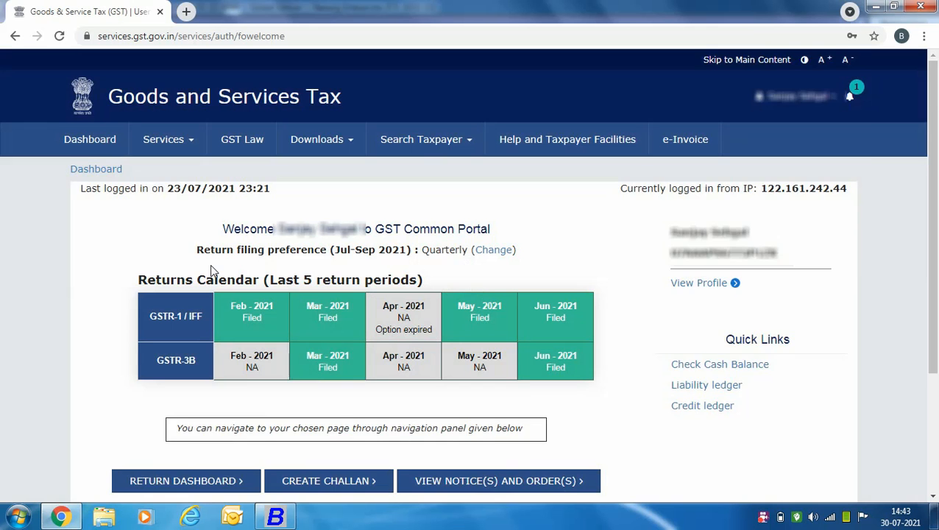
- Search the Returns Dashboard for FY 2021-22, Quarter 2 (Jul - Sep), period July
scroll(212, 271, "down", 1)
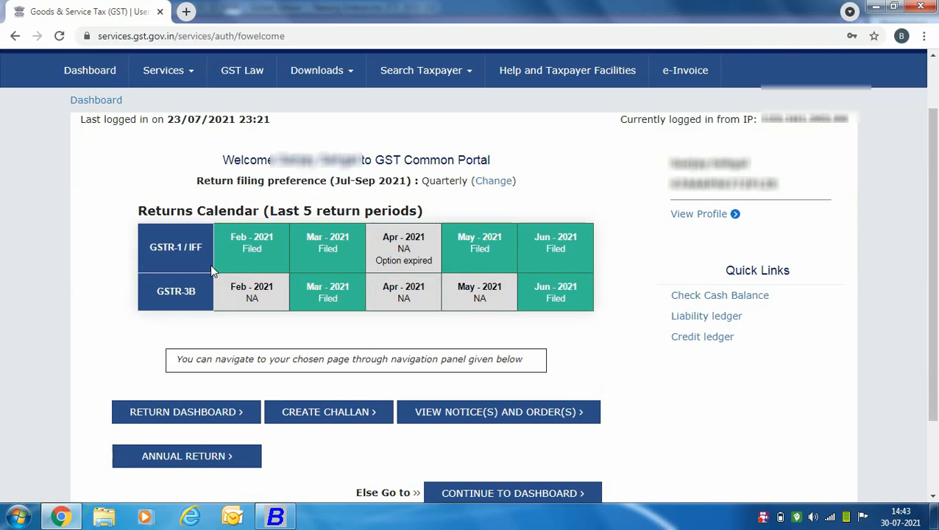
left_click(209, 426)
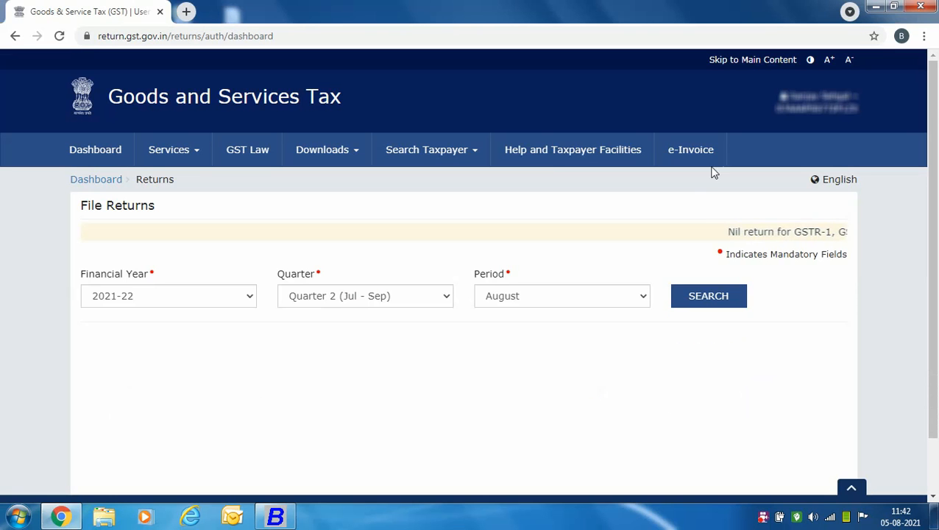
left_click(249, 296)
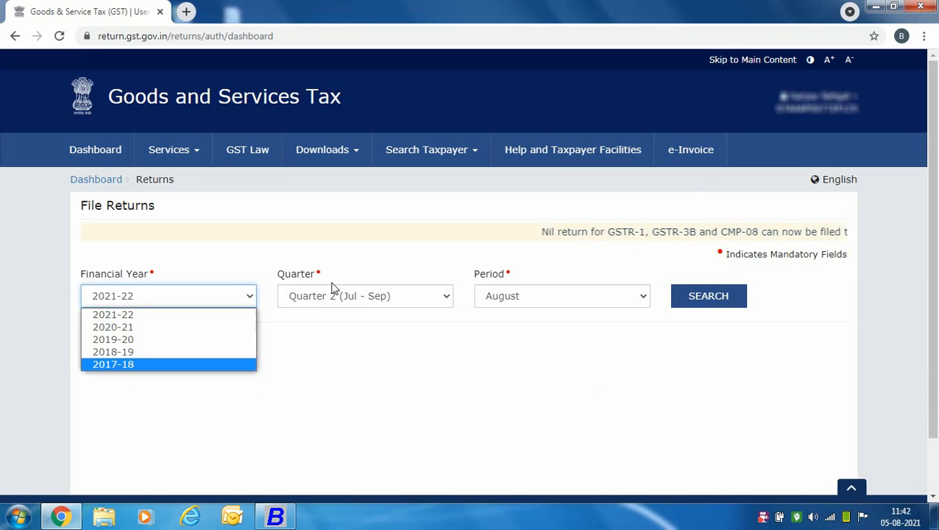
left_click(254, 314)
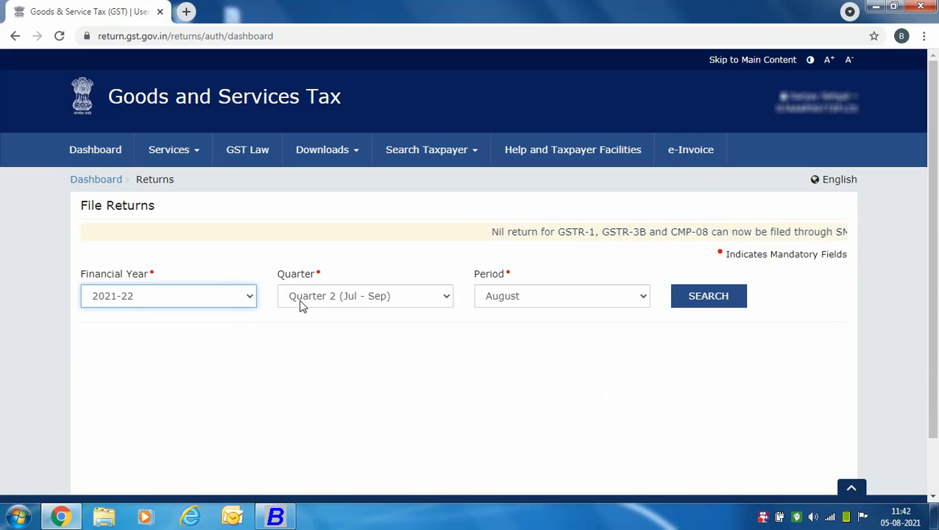
left_click(448, 298)
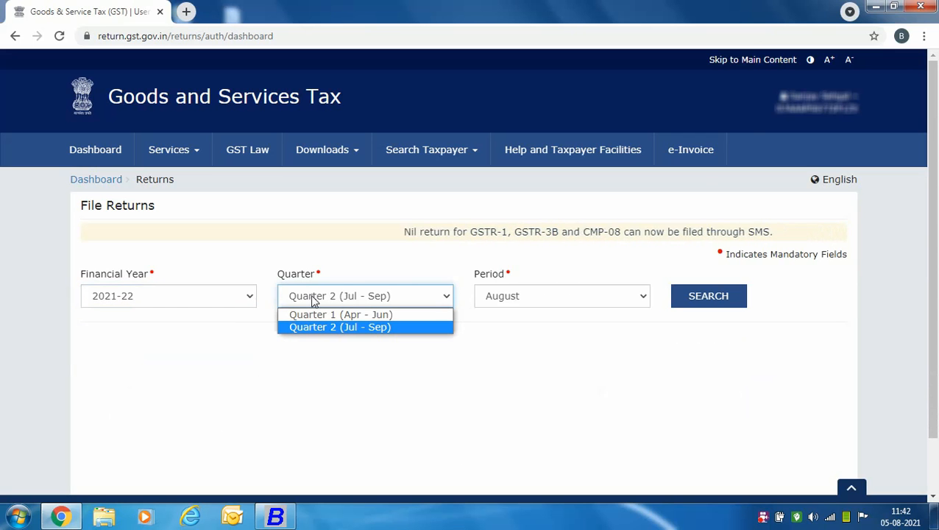
left_click(409, 328)
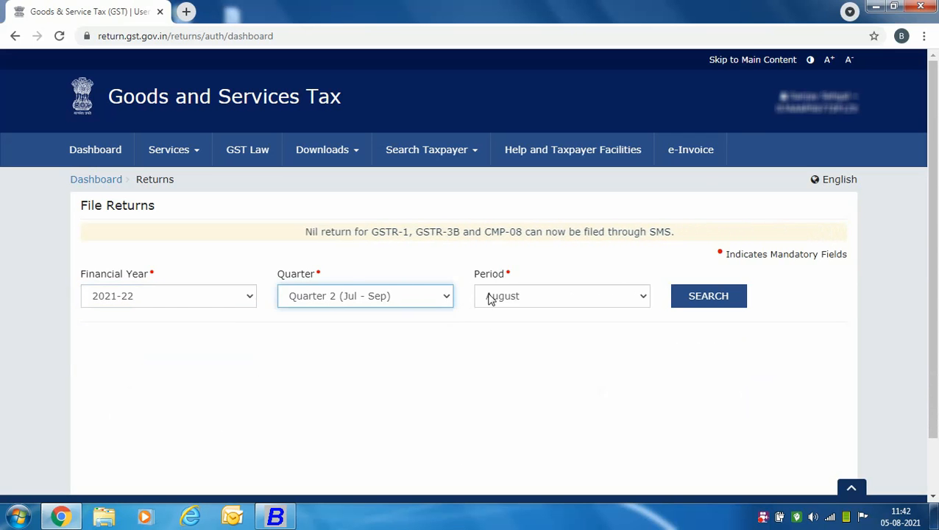
left_click(642, 298)
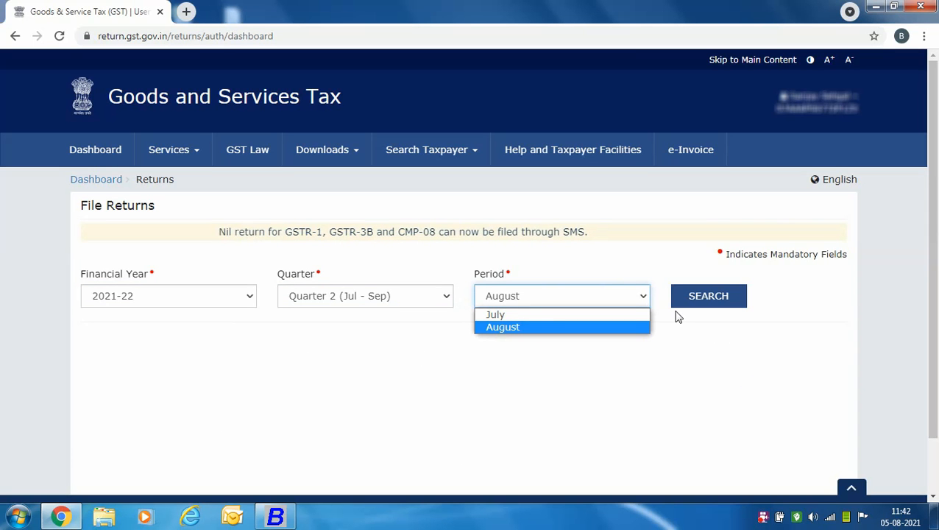
left_click(601, 315)
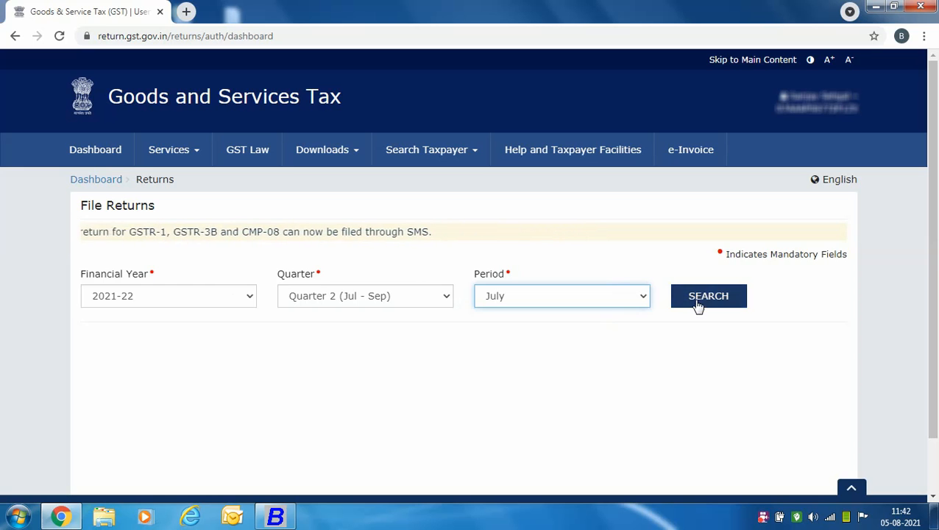
left_click(699, 298)
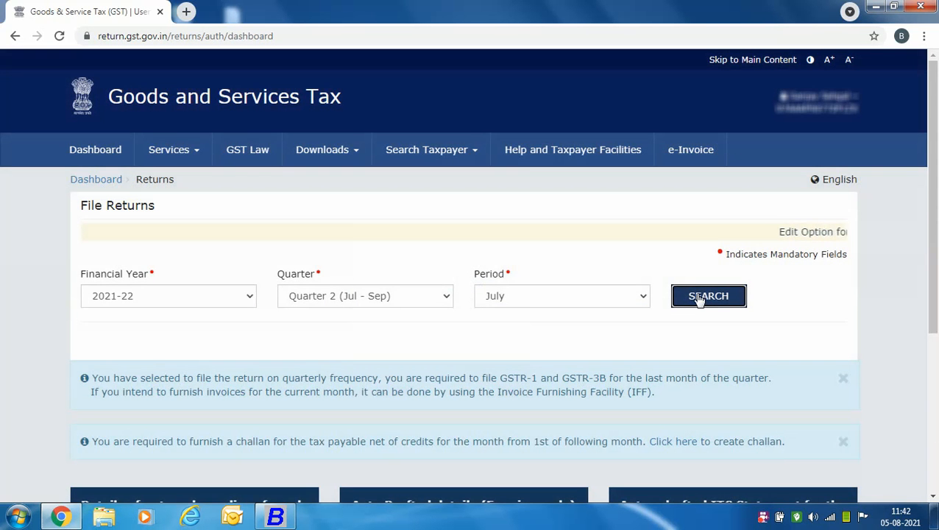
scroll(699, 298, "down", 4)
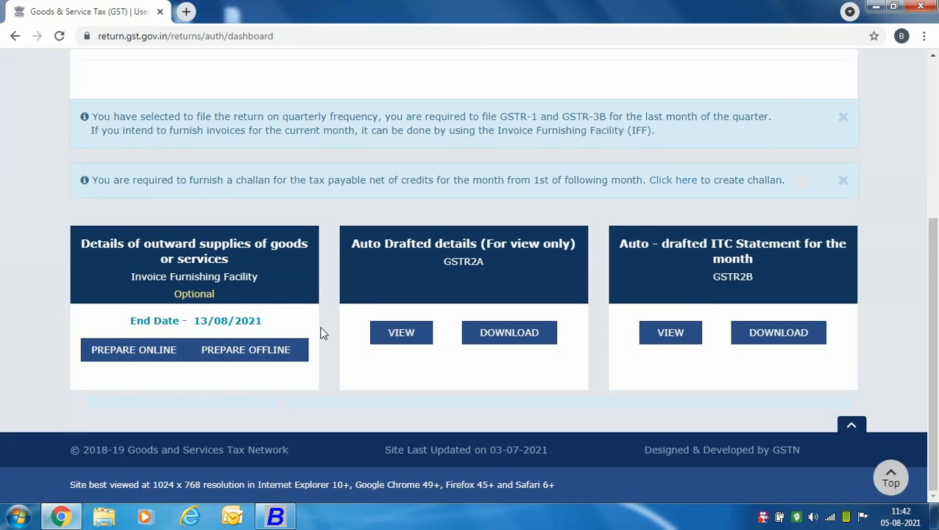
- Open PREPARE OFFLINE for IFF and choose a file under Invoice Upload
left_click(221, 352)
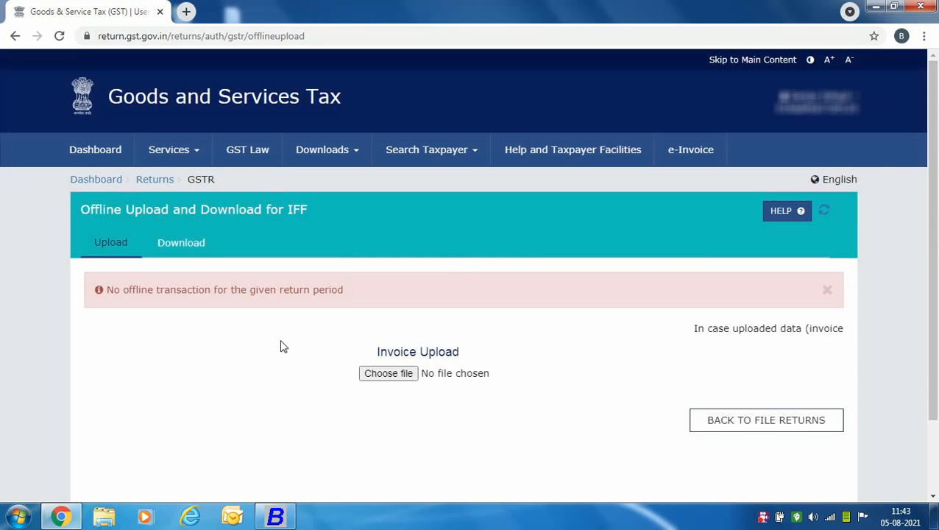
left_click(374, 378)
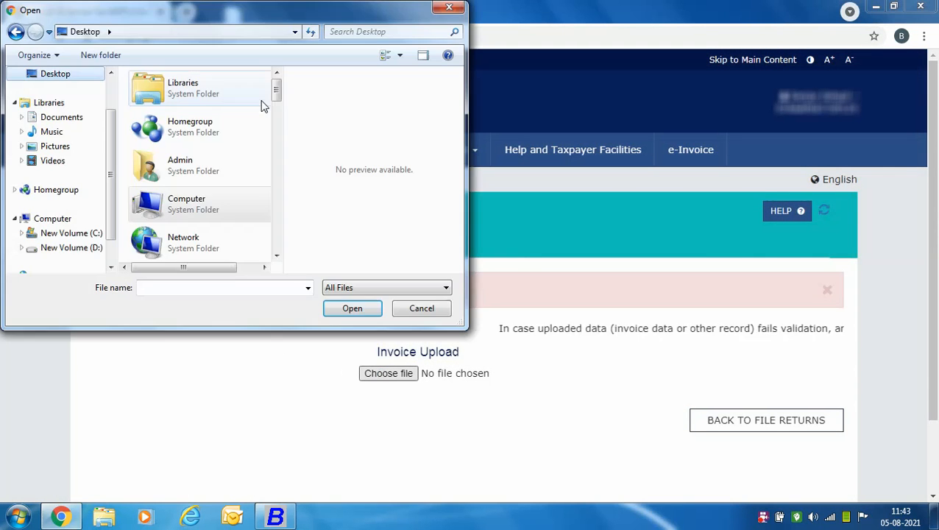
- Browse in the Open dialog to the IFF JSON file exported from Busy
left_click_drag(277, 92, 278, 210)
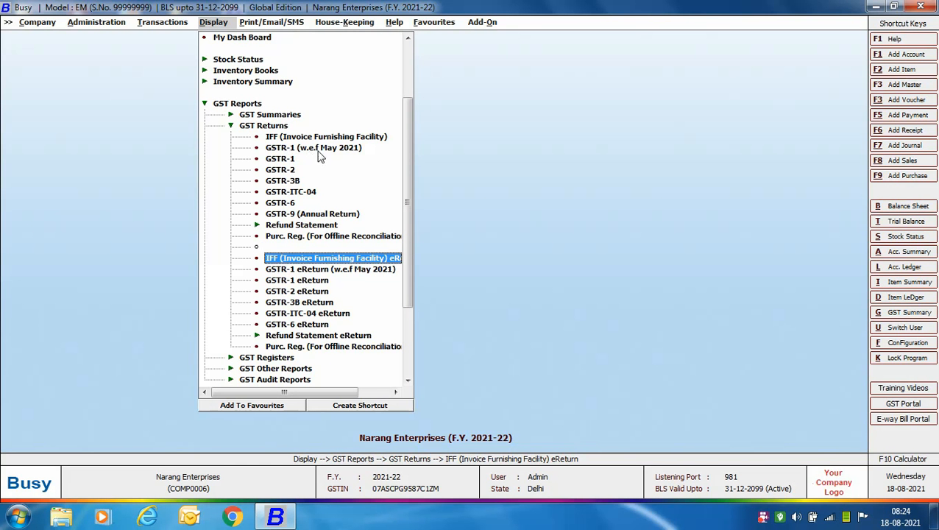
- Open GSTR-1 (w.e.f May 2021) options with quarter IInd, accounts by Name, and Skip HSN Summary N
left_click(332, 149)
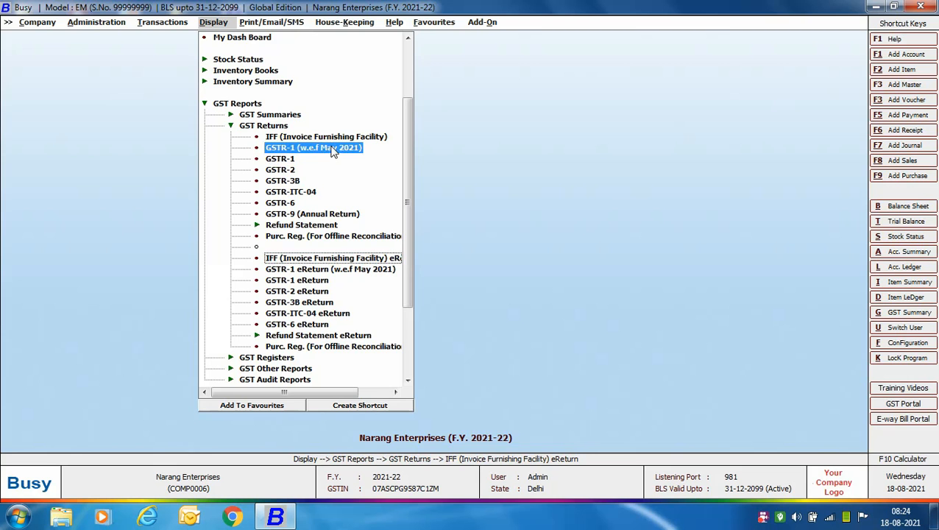
double_click(333, 150)
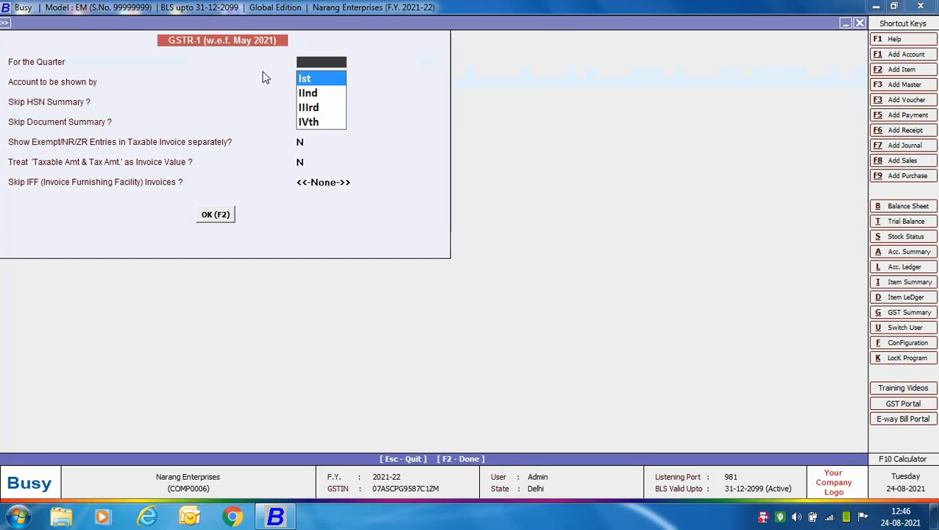
key("Down")
left_click(313, 94)
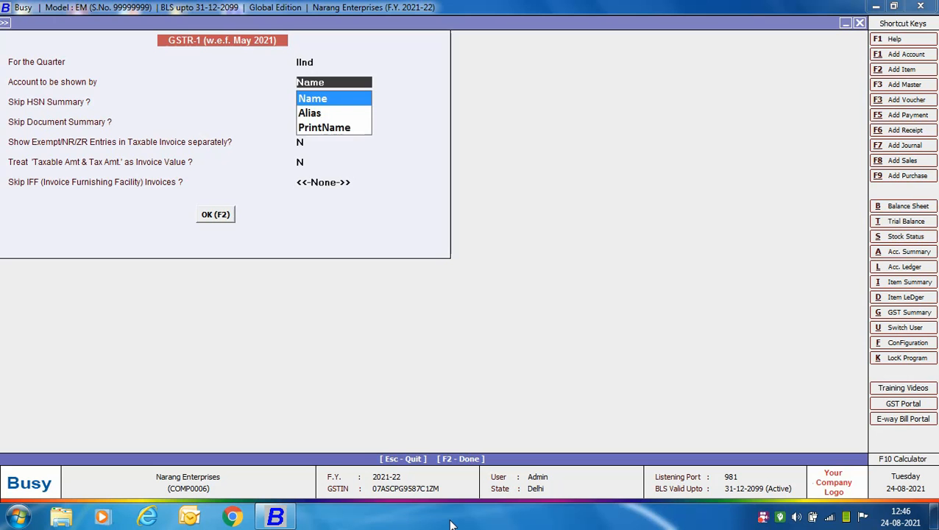
key("Return")
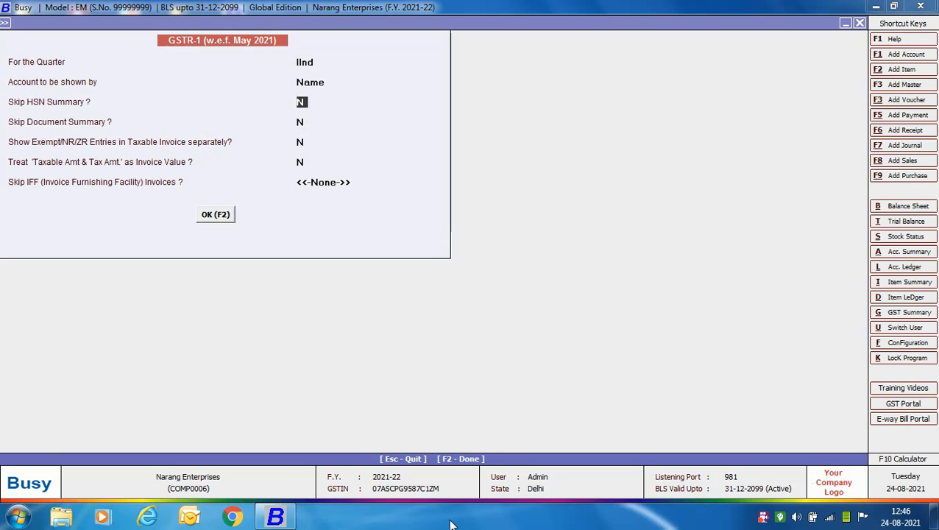
key("Return")
key("Return")
key("Return")
key("Return")
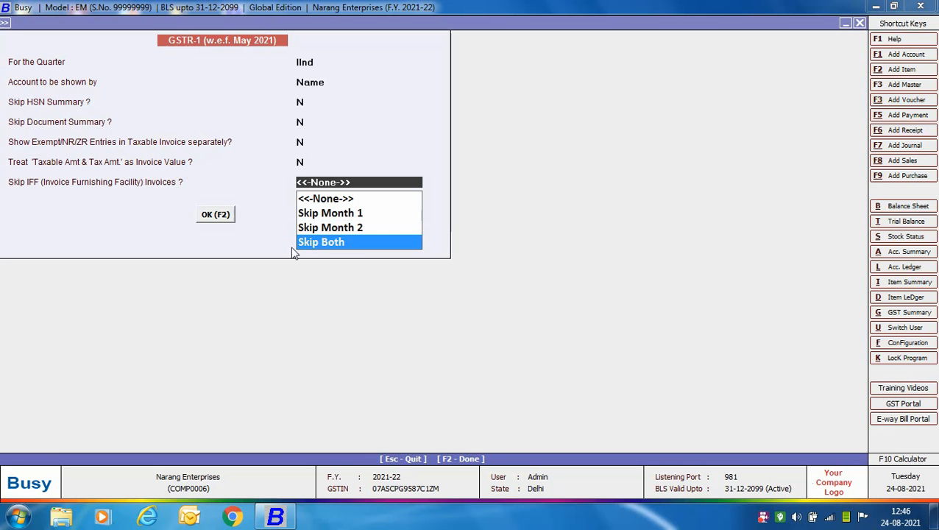
- Set Skip IFF Invoices to Skip Both and show the IInd quarter GSTR-1 report
left_click(343, 245)
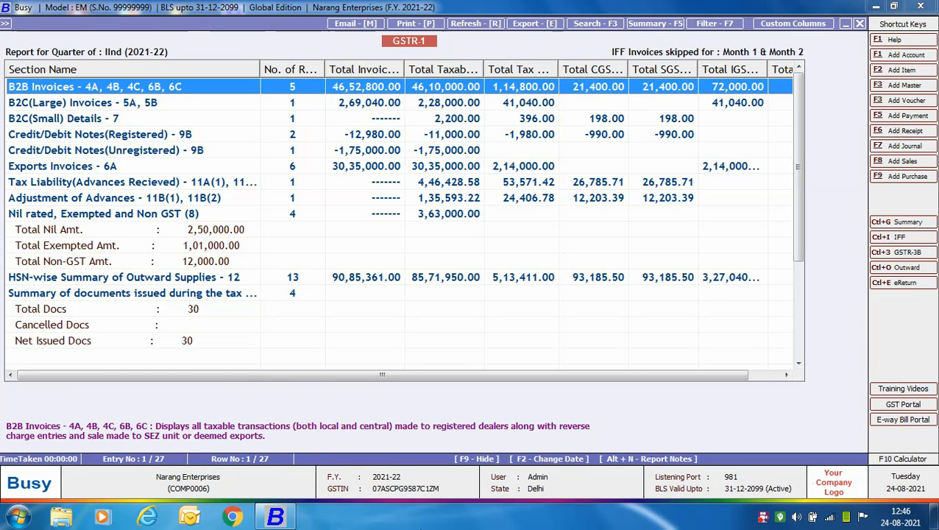
- Leave the GSTR-1 quarterly report and open the GSTR-1 eReturn (w.e.f May 2021) output choices
key("Escape")
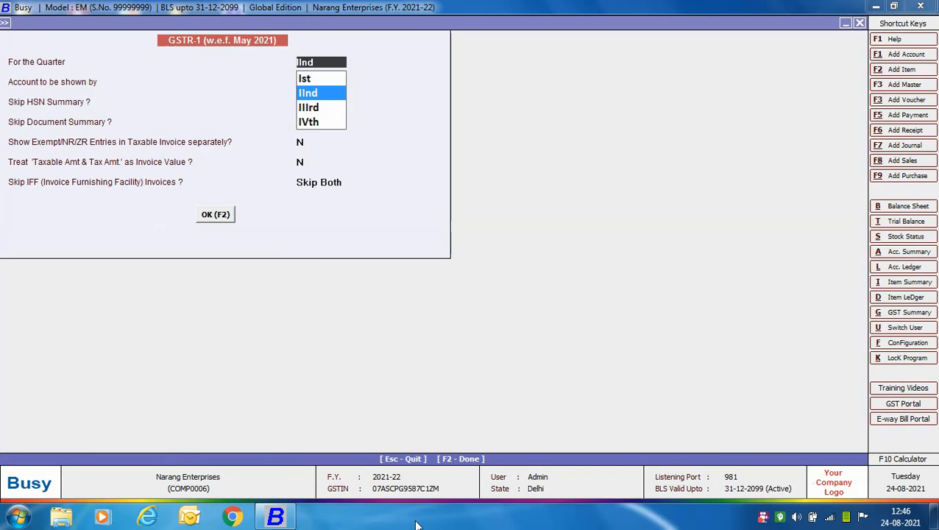
key("Escape")
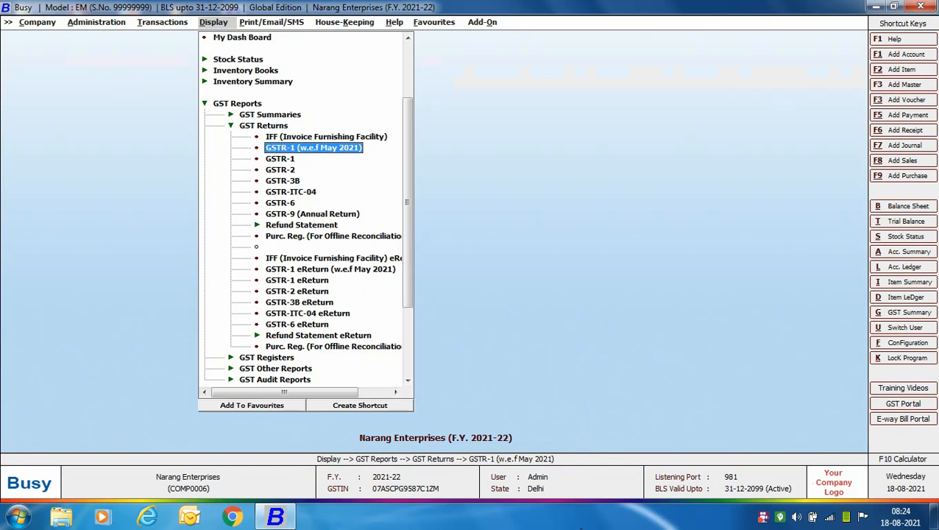
left_click(345, 269)
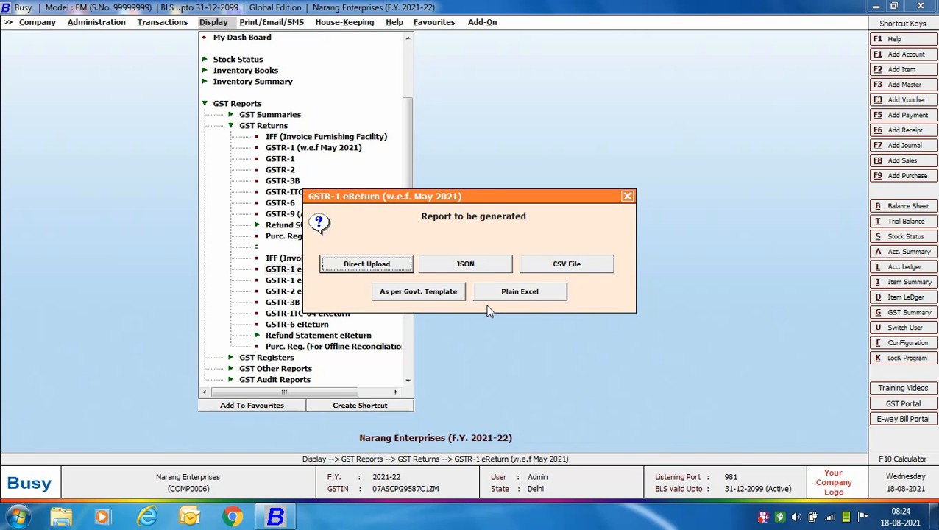
- Exit Busy's eReturn options and reports menu, then move to the Answers slide (1 d, 2 b, 3 a, 4 a)
key("Escape")
key("Escape")
key("Escape")
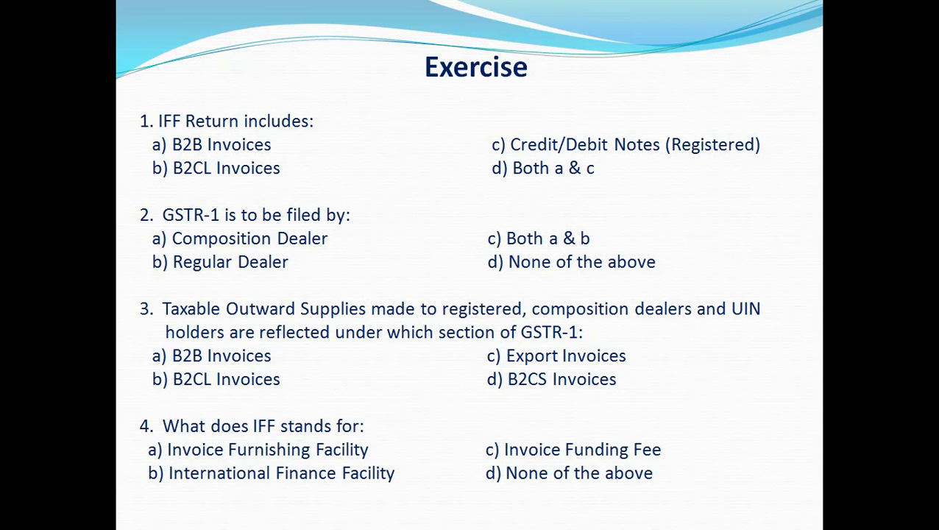
key("Right")
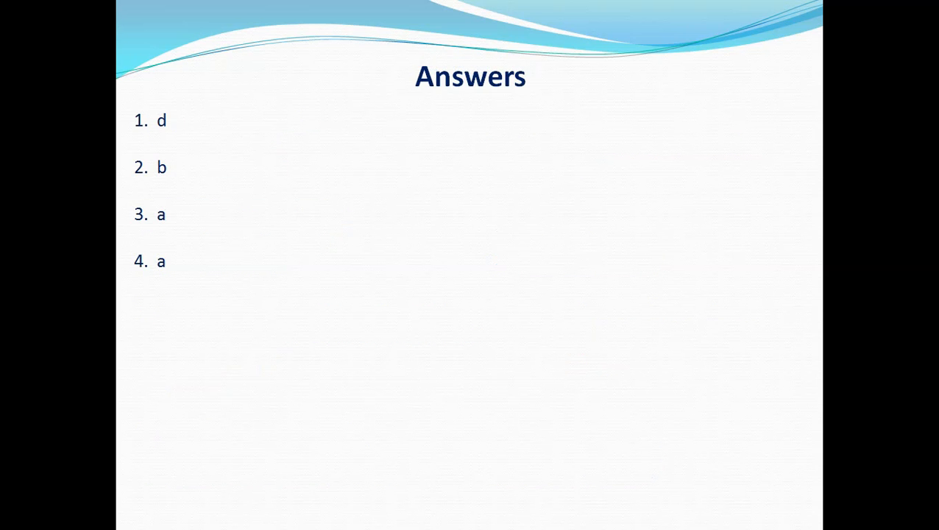